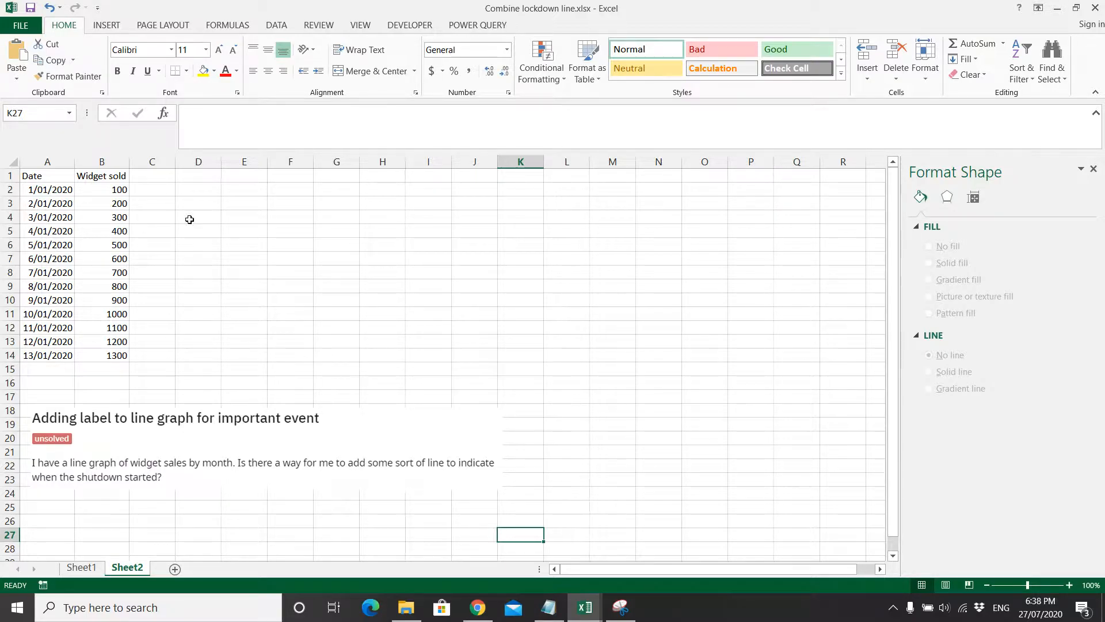
Step: Insert the recommended line chart for the Date and Widget sold data in A1:B14
left_click(191, 301)
left_click_drag(119, 356, 35, 176)
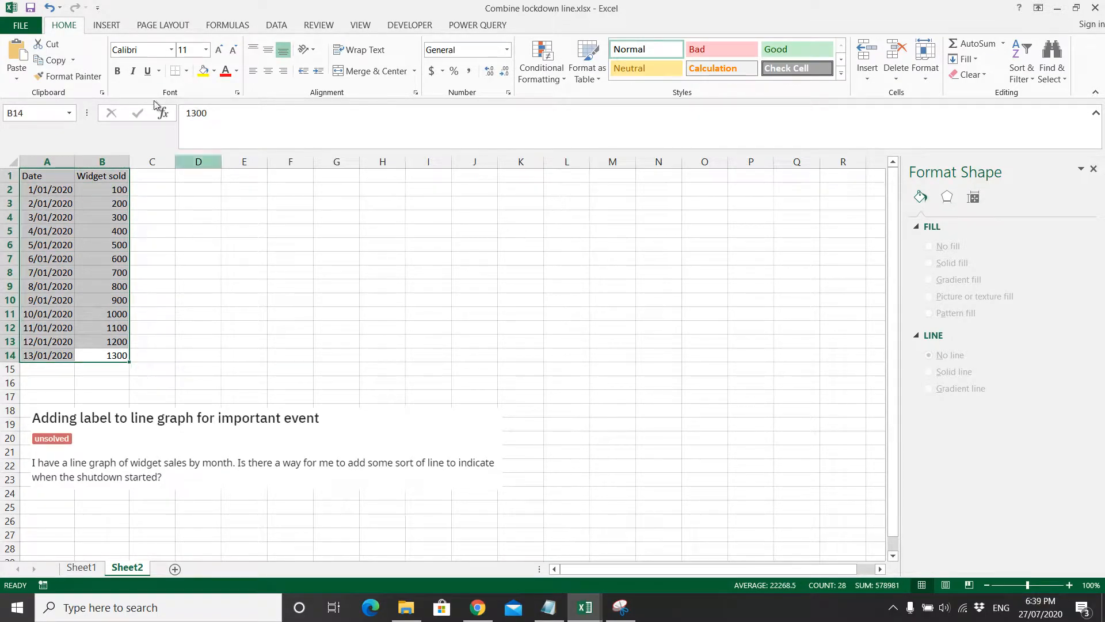
left_click(115, 30)
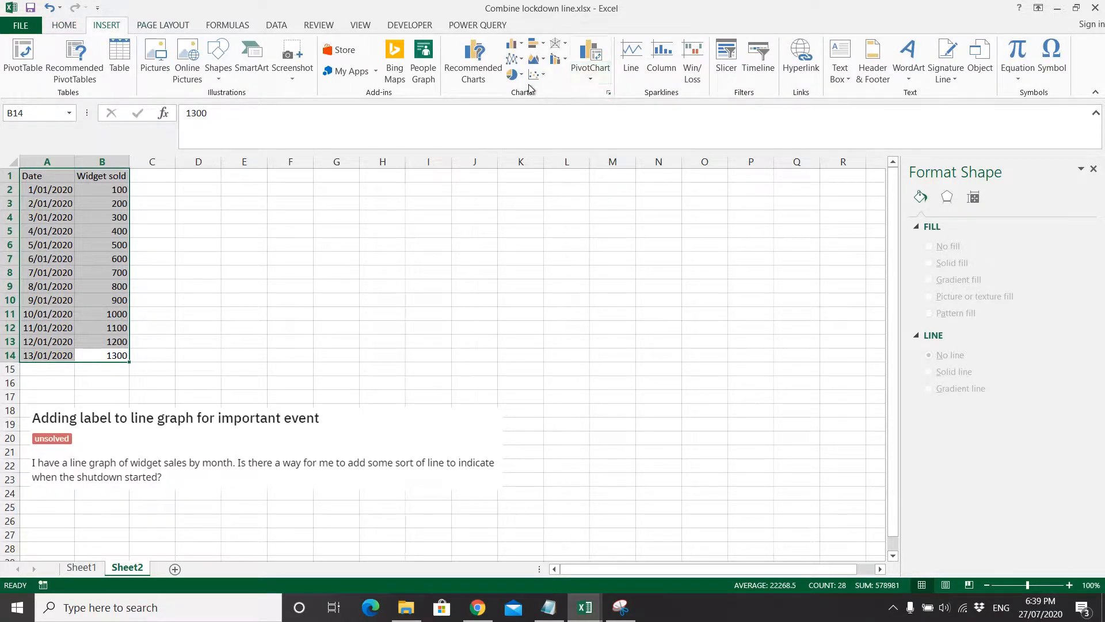
left_click(472, 81)
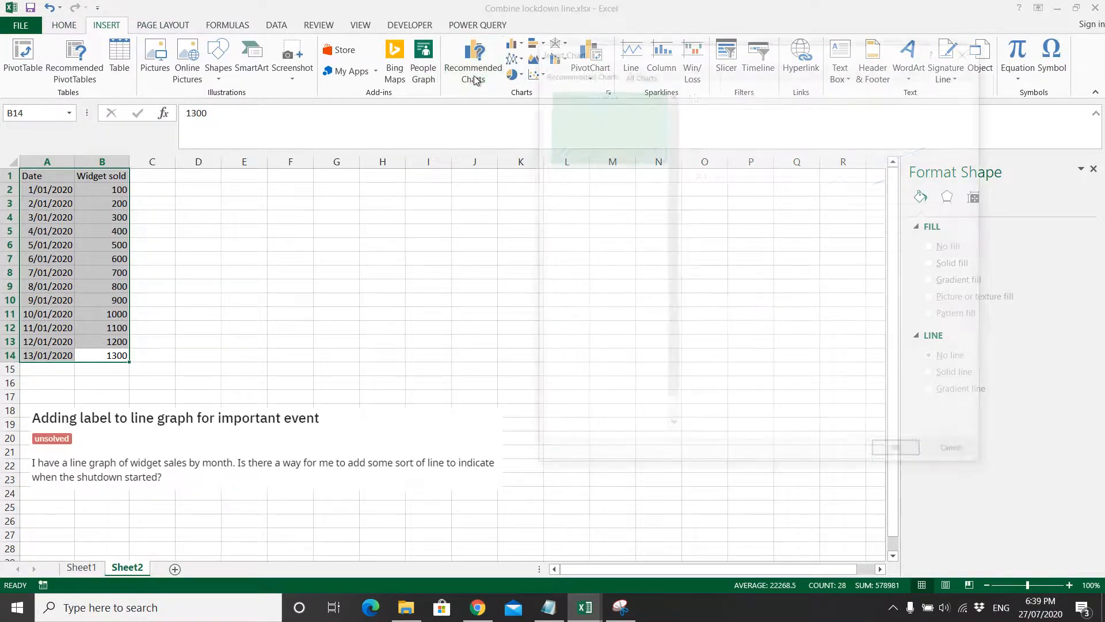
left_click(903, 454)
Step: Enlarge the Widget sold line chart and place it beside the data table, clear of columns C to F
left_click_drag(518, 283, 486, 190)
left_click_drag(606, 384, 662, 391)
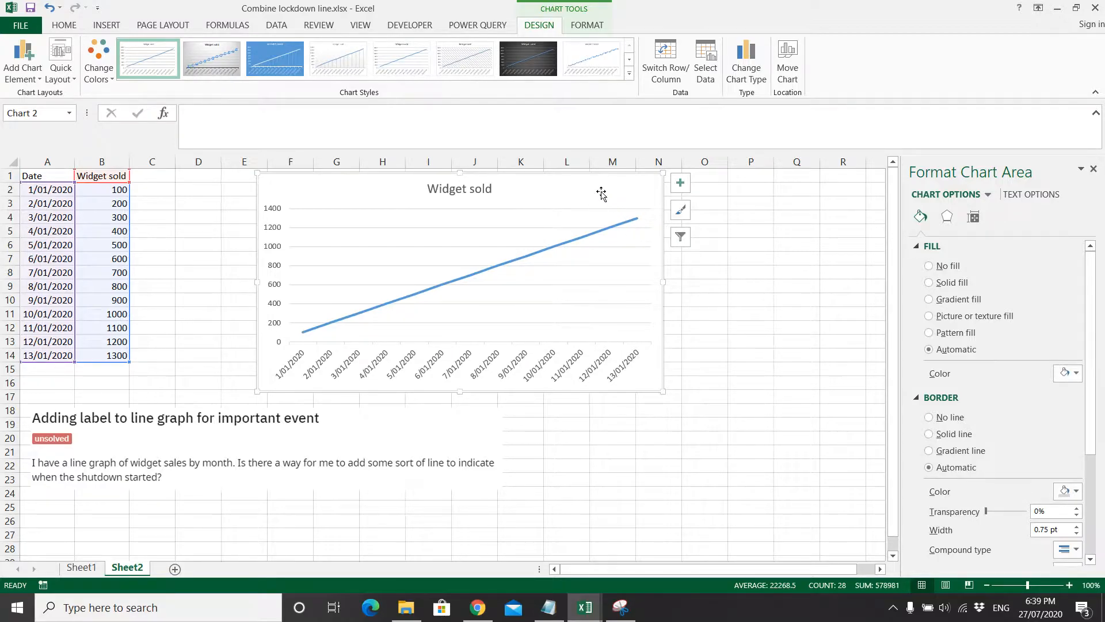
left_click_drag(601, 195, 682, 198)
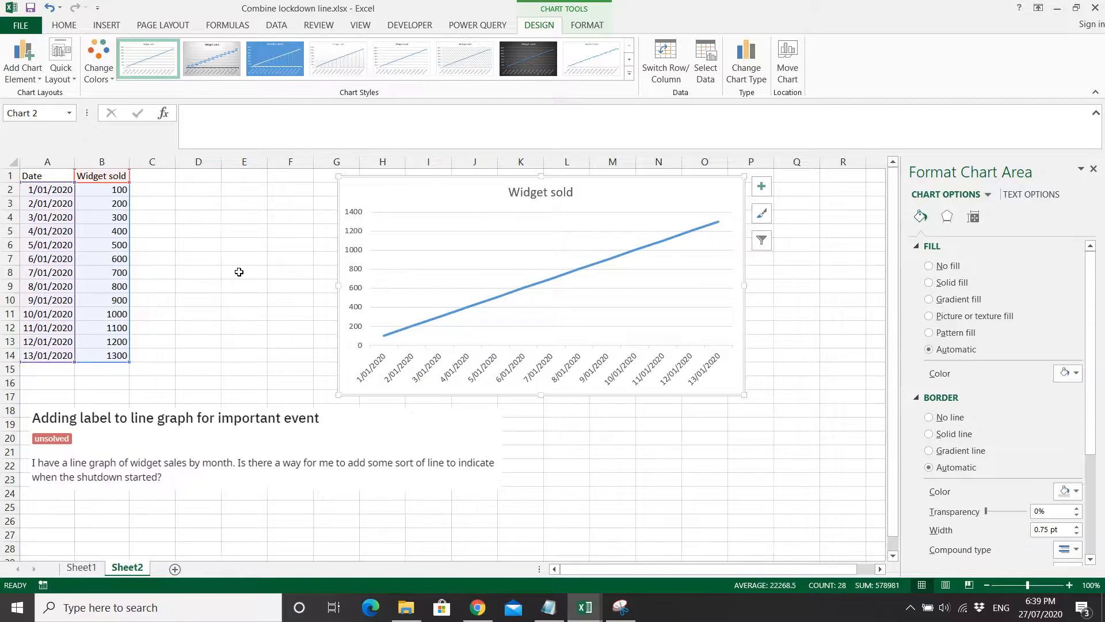
Step: Add a Lockdown column with its heading in C1 and the value 1 in C8 for 7/01/2020
left_click(238, 272)
left_click(154, 177)
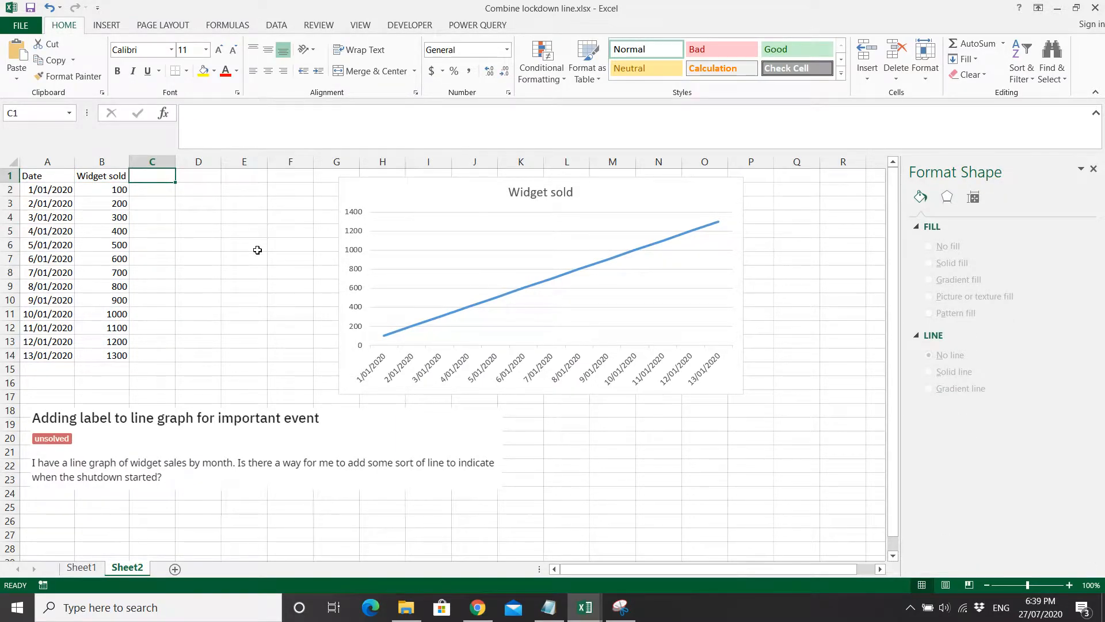
type("Lockdown")
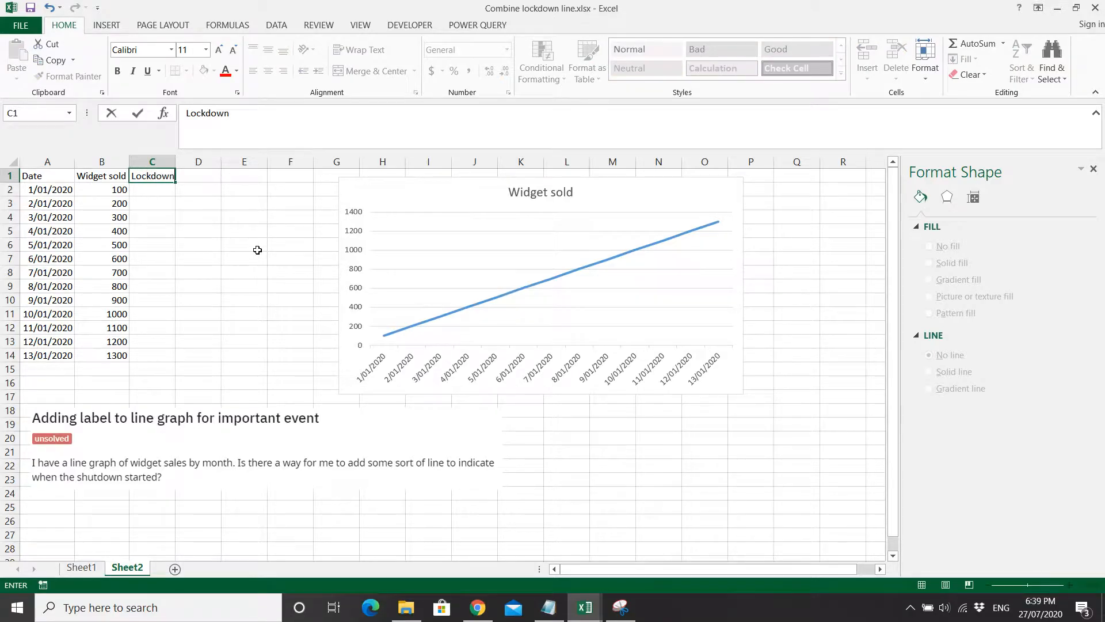
key("Return")
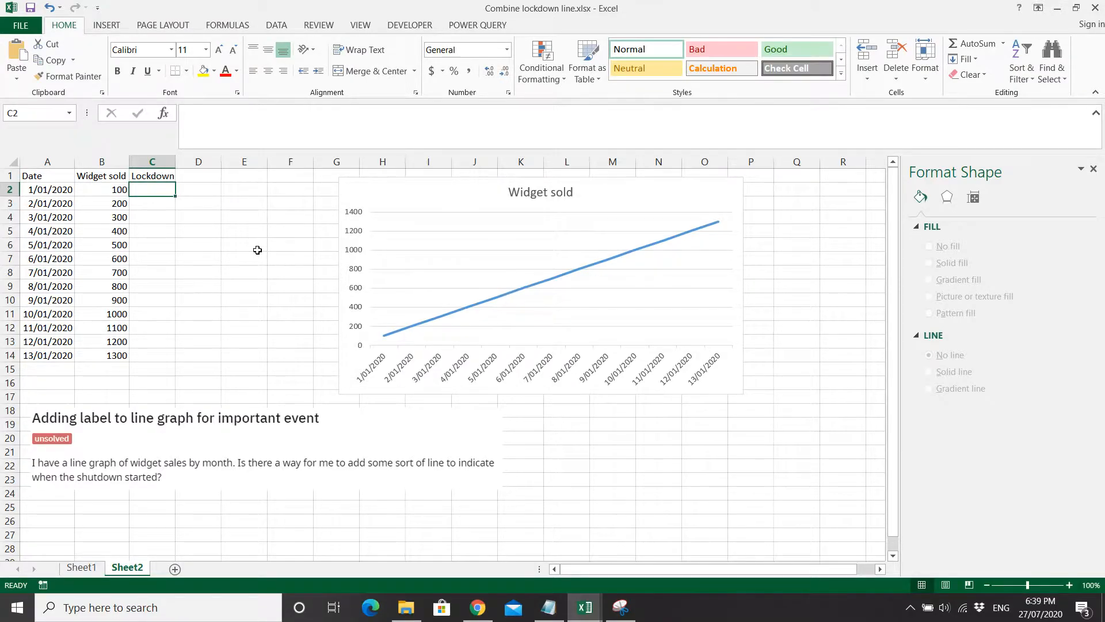
left_click(164, 273)
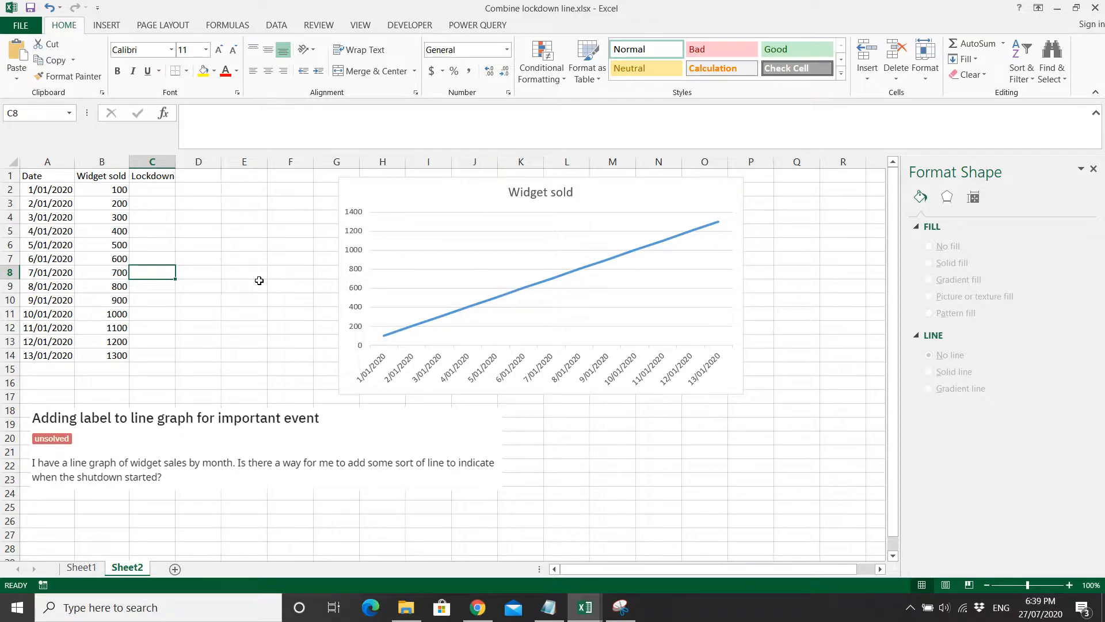
type("1")
left_click(250, 268)
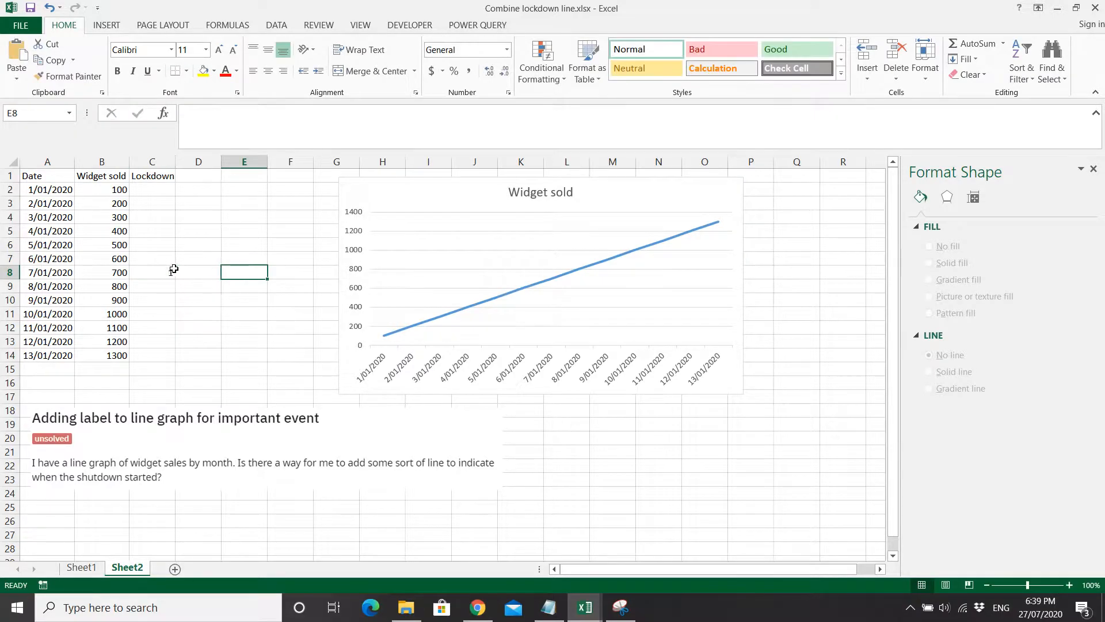
left_click(161, 271)
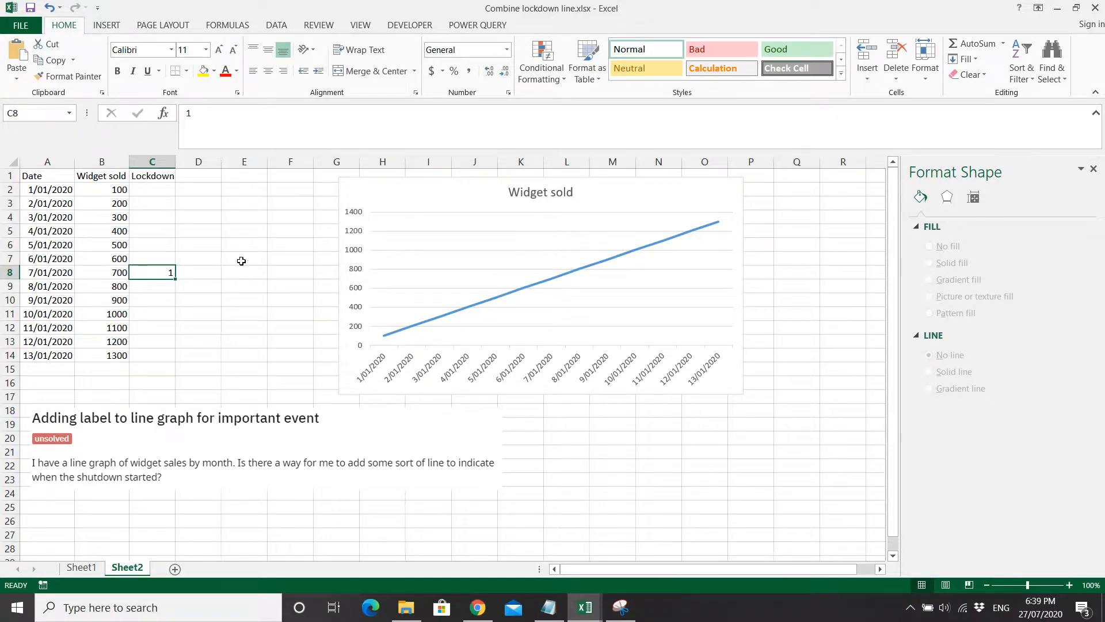
Step: Delete the Widget sold line chart from the sheet
left_click(352, 189)
key("Delete")
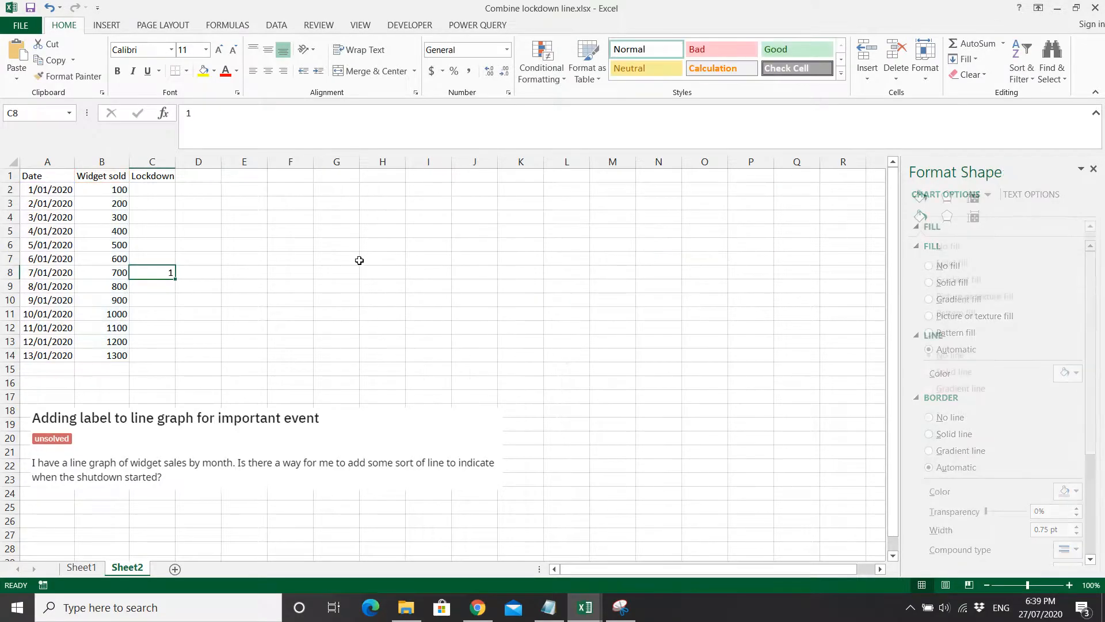
left_click(336, 299)
Step: Begin a combo chart from A1:C14 with the Widget sold series plotted as a Line
left_click_drag(158, 356, 30, 175)
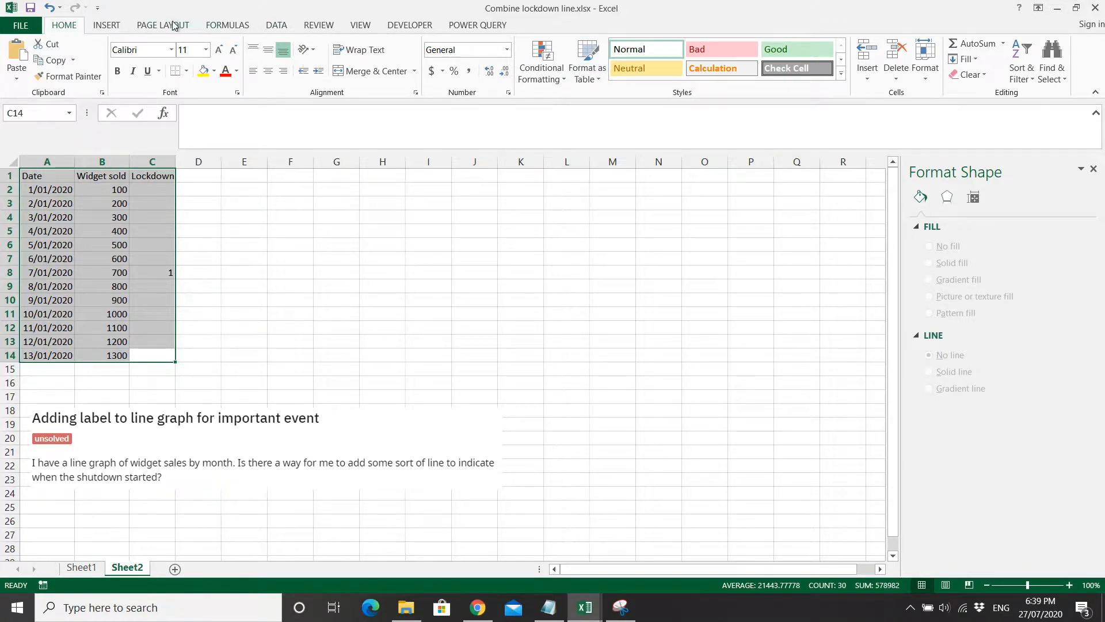
left_click(107, 26)
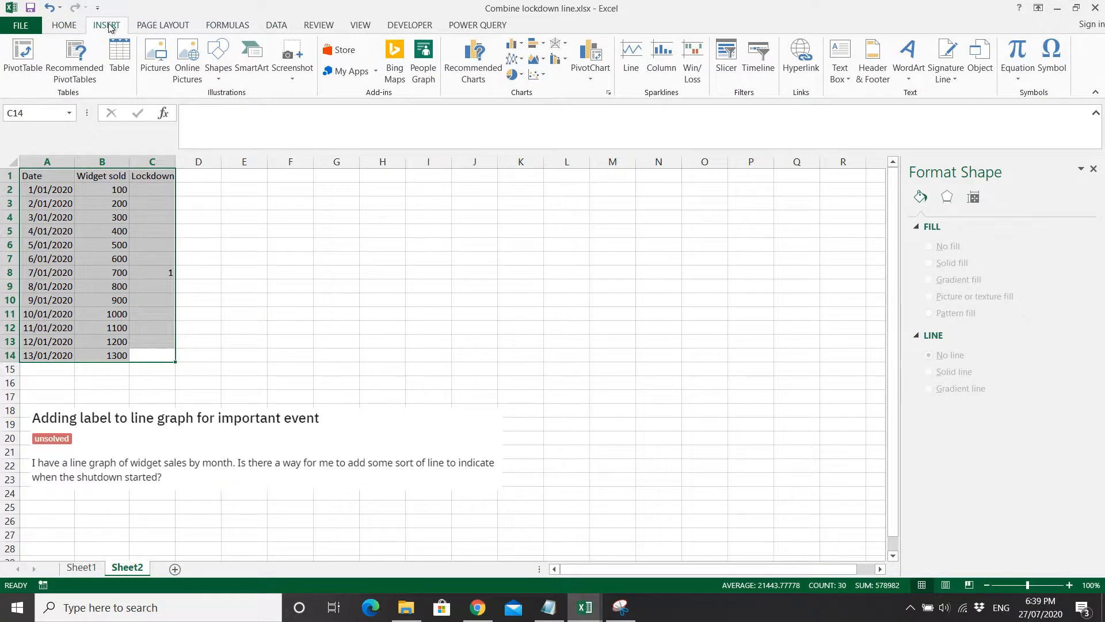
left_click(476, 84)
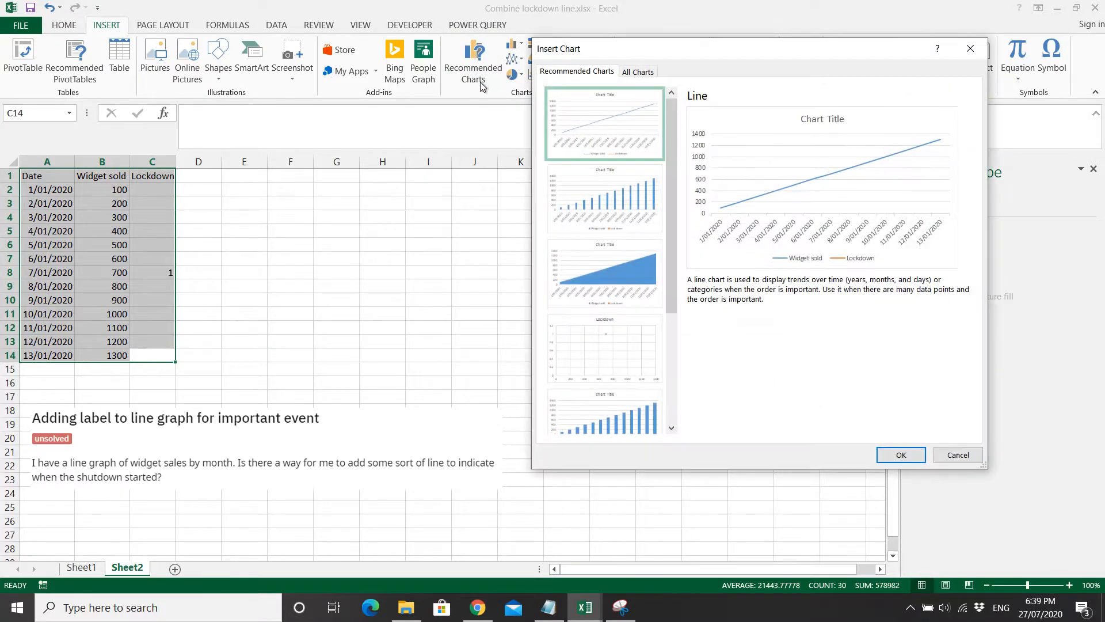
left_click(638, 72)
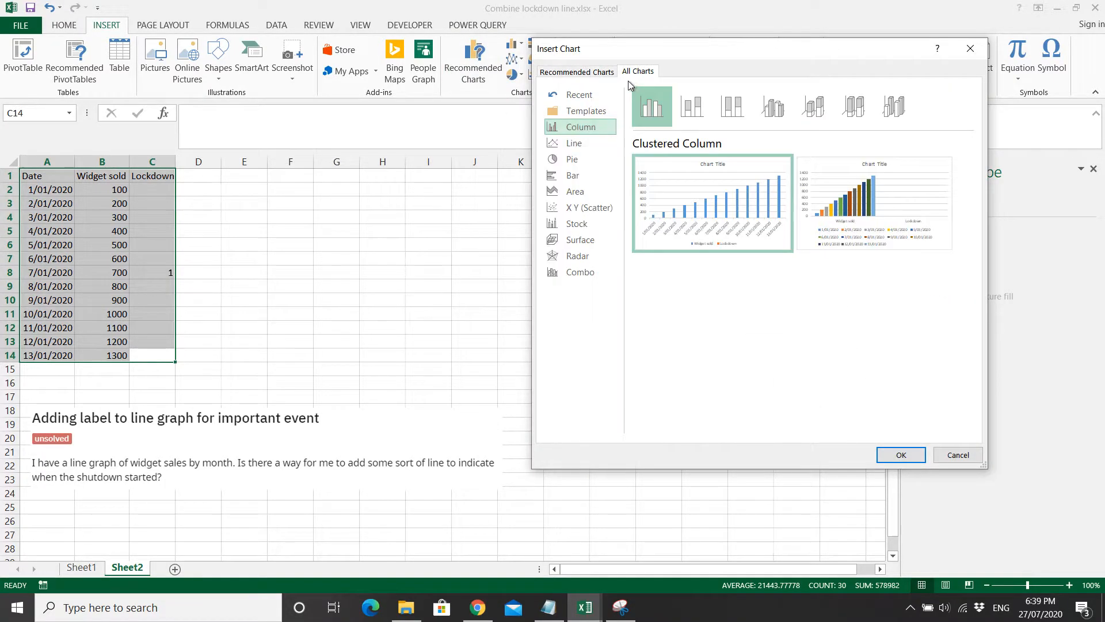
left_click(593, 273)
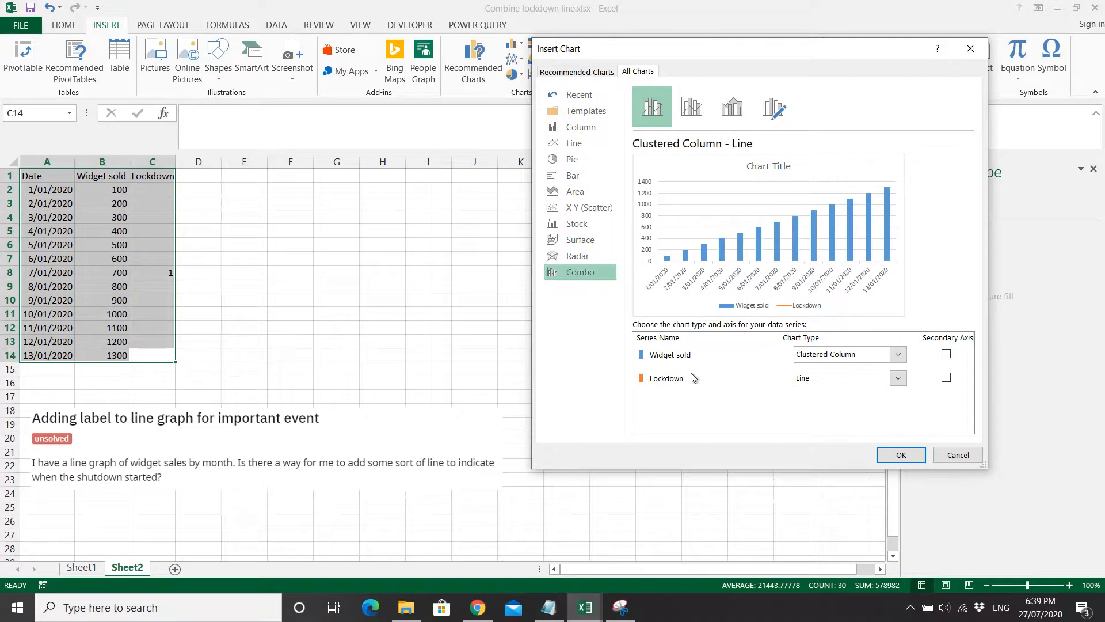
left_click(898, 354)
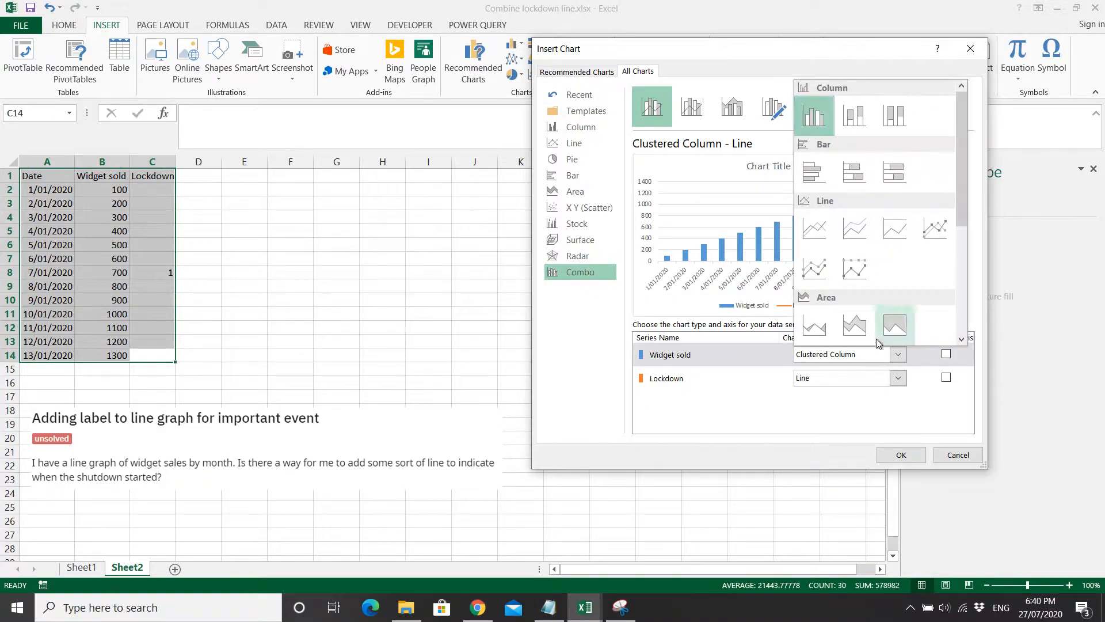
left_click(809, 233)
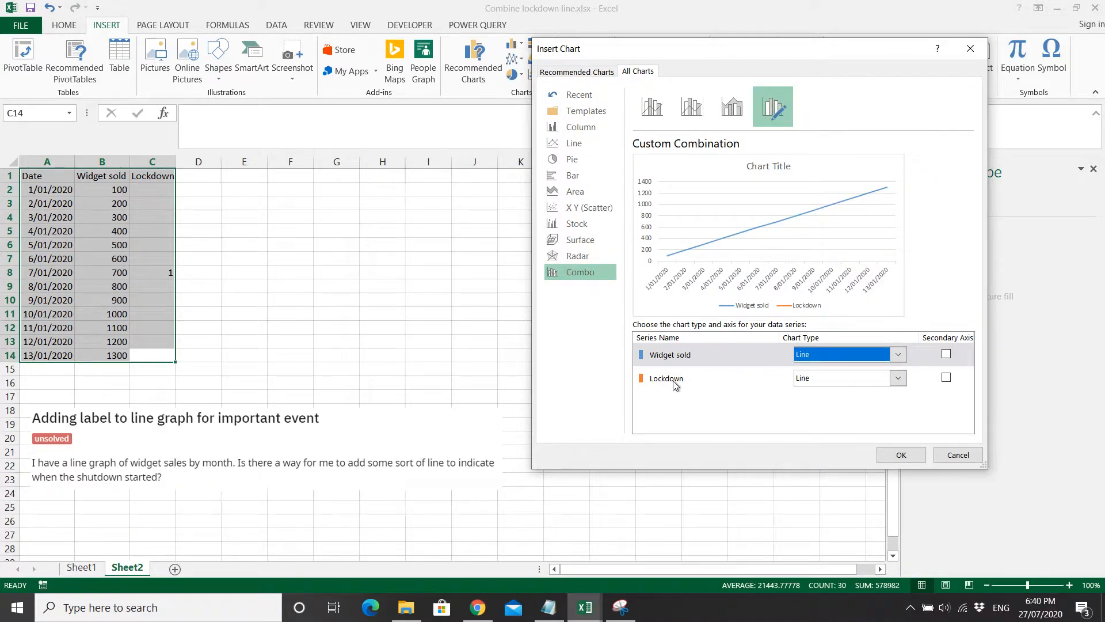
Step: Set the Lockdown series to Clustered Column on the secondary axis and insert the combo chart
left_click(714, 381)
left_click(902, 380)
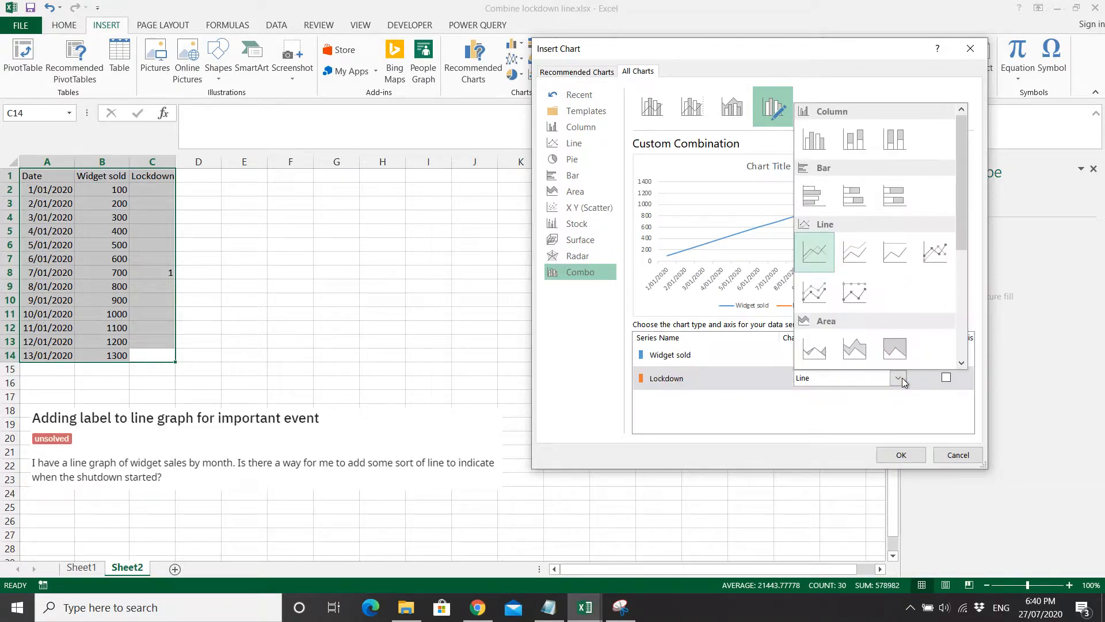
left_click(815, 144)
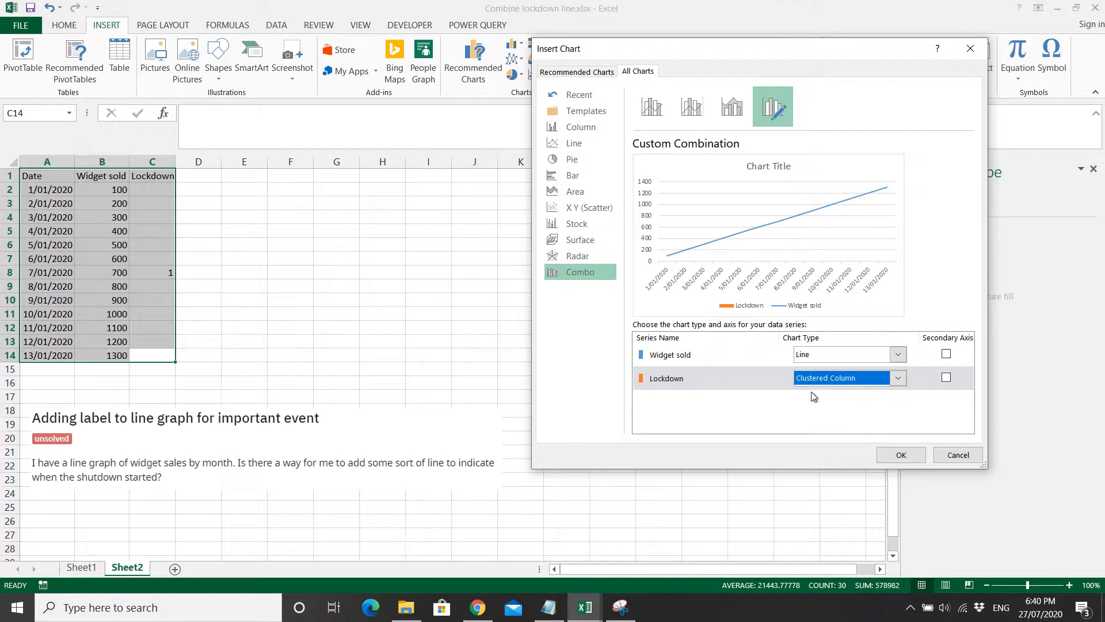
left_click(891, 379)
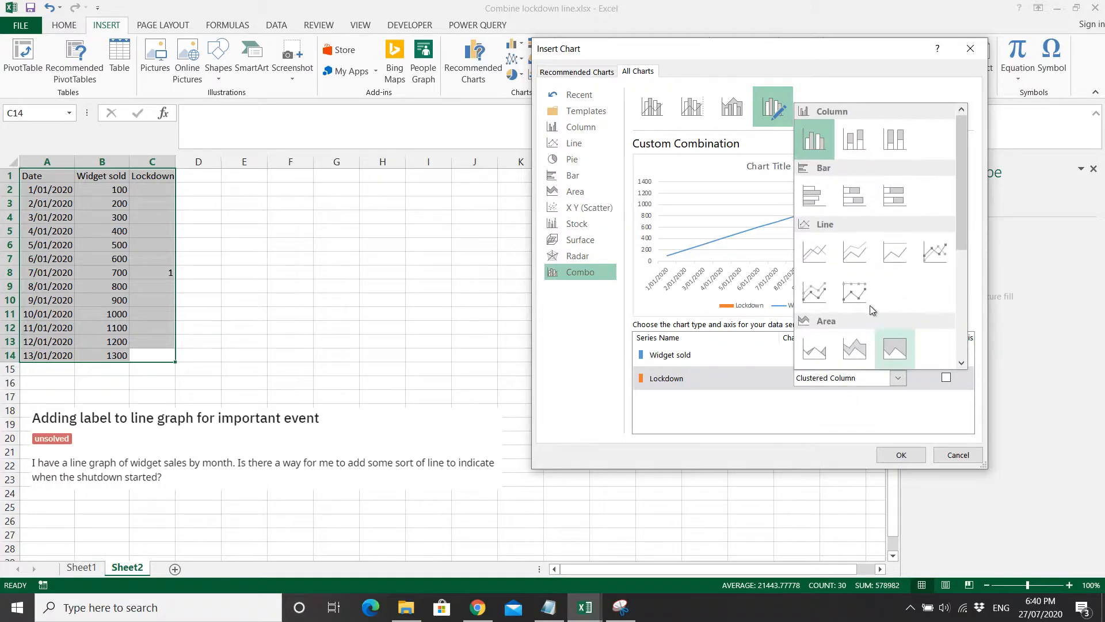
left_click(837, 429)
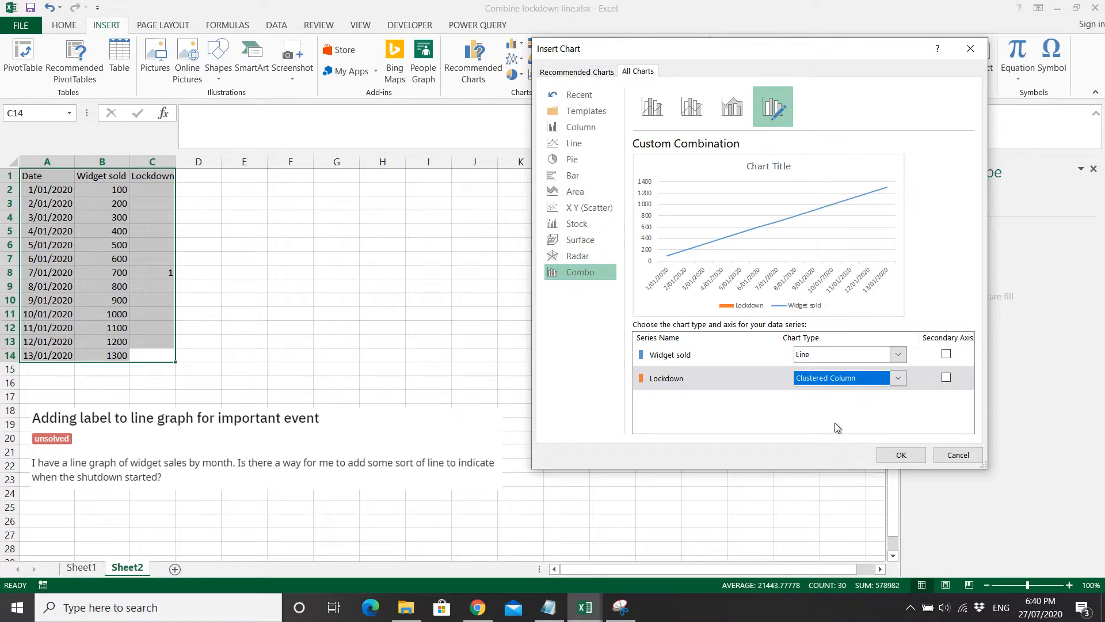
left_click(946, 379)
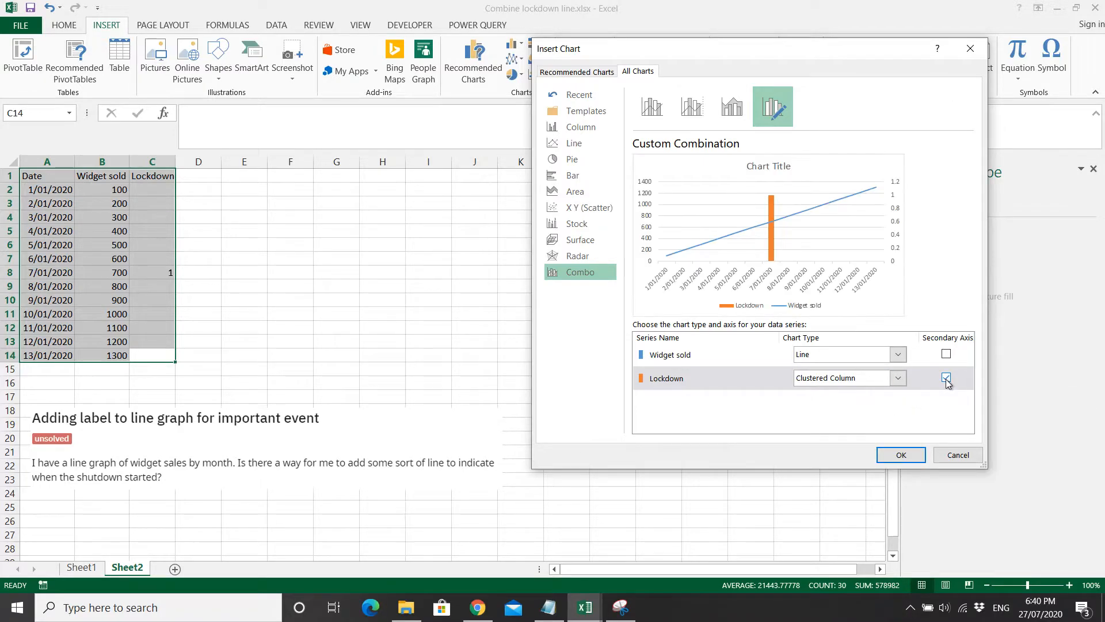
left_click(894, 455)
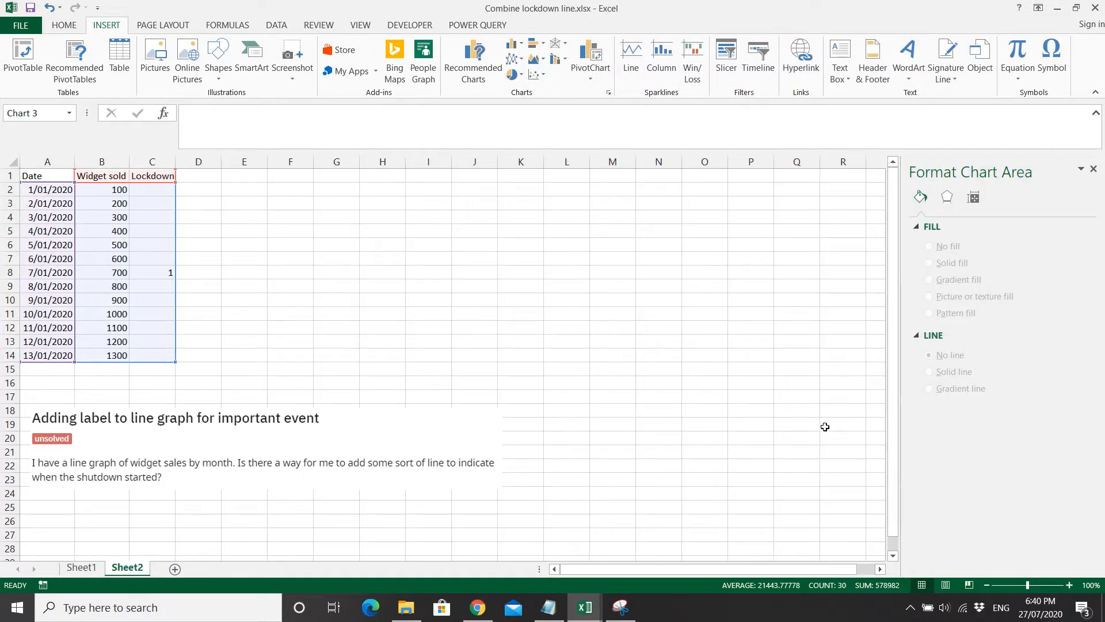
Step: Move the combo chart up beside the data table and widen it to about column O
left_click_drag(538, 291, 526, 210)
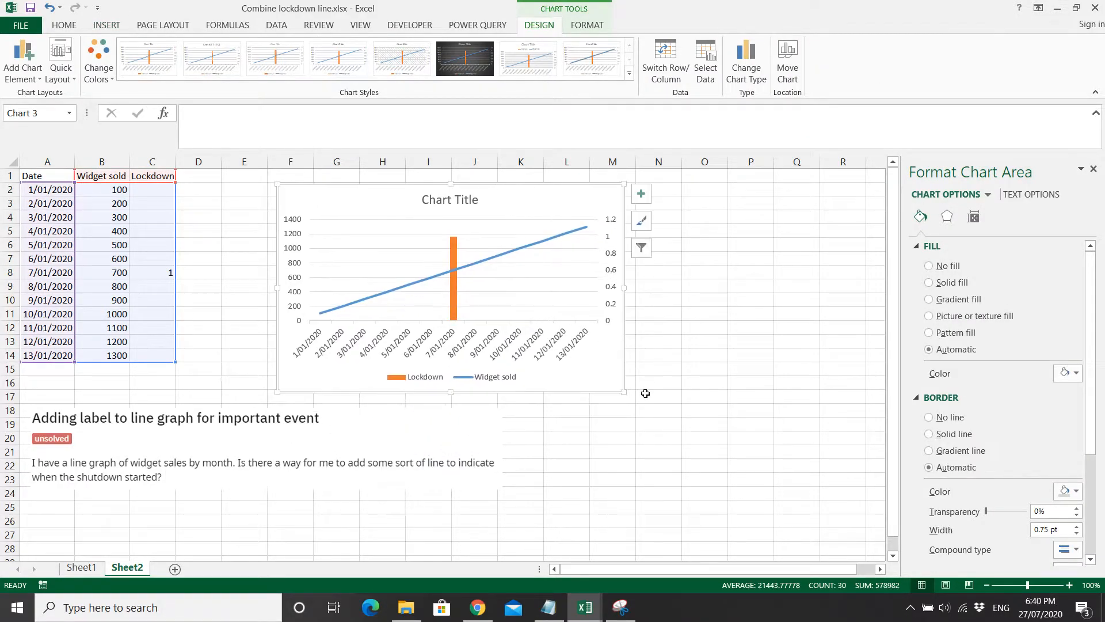
left_click_drag(624, 391, 708, 391)
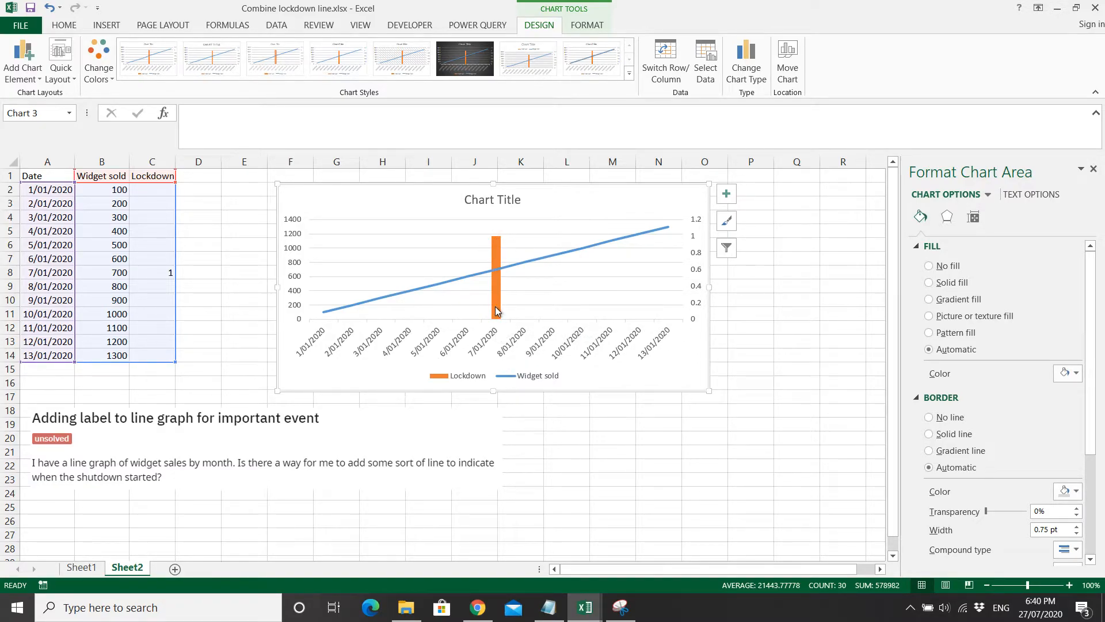
Step: Set the maximum bound of the chart's secondary vertical axis to 1
left_click(700, 292)
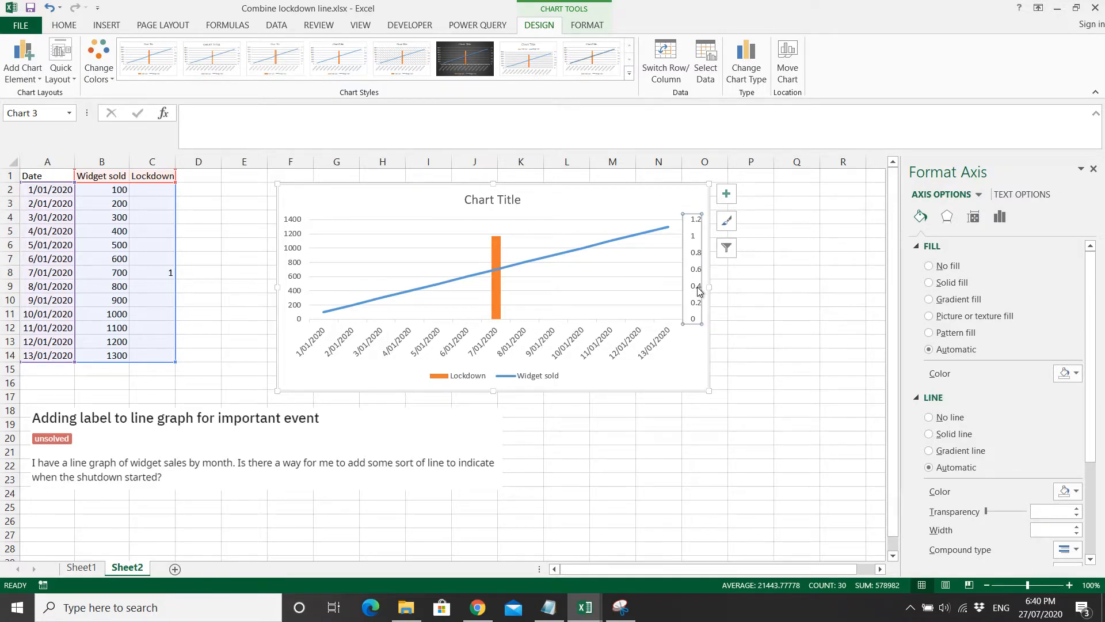
left_click(1000, 217)
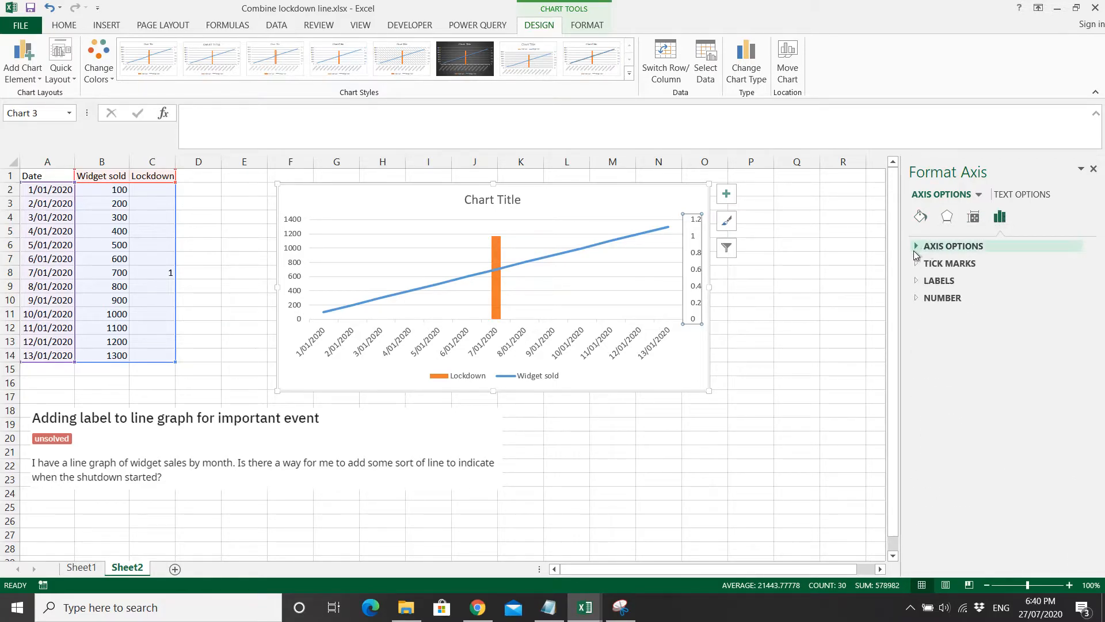
left_click(916, 248)
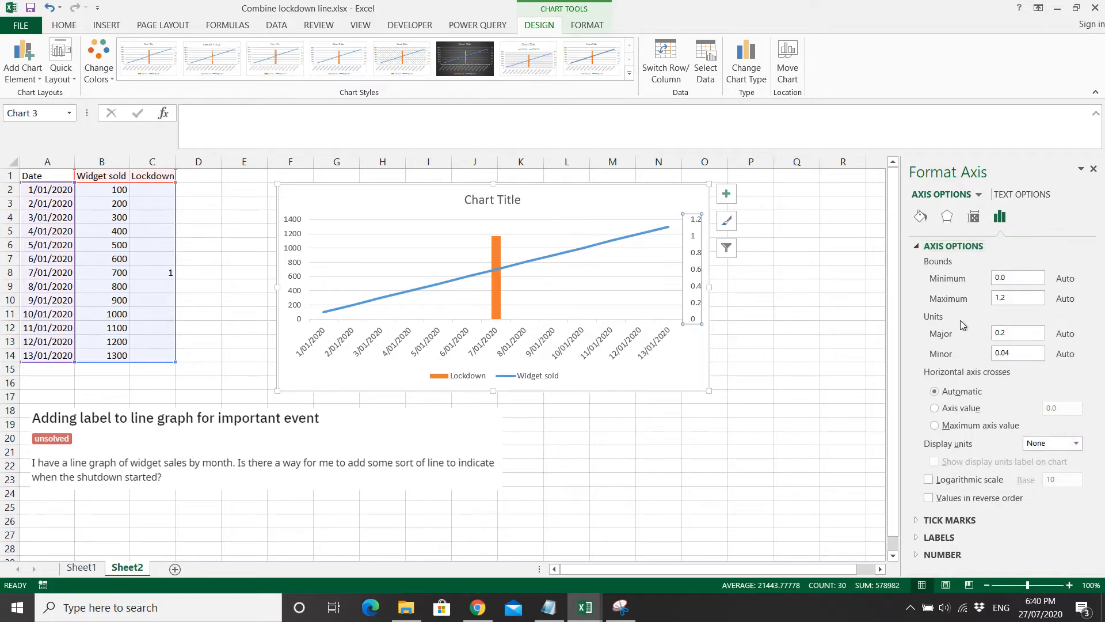
left_click_drag(1021, 304, 961, 310)
type("1")
left_click(1003, 332)
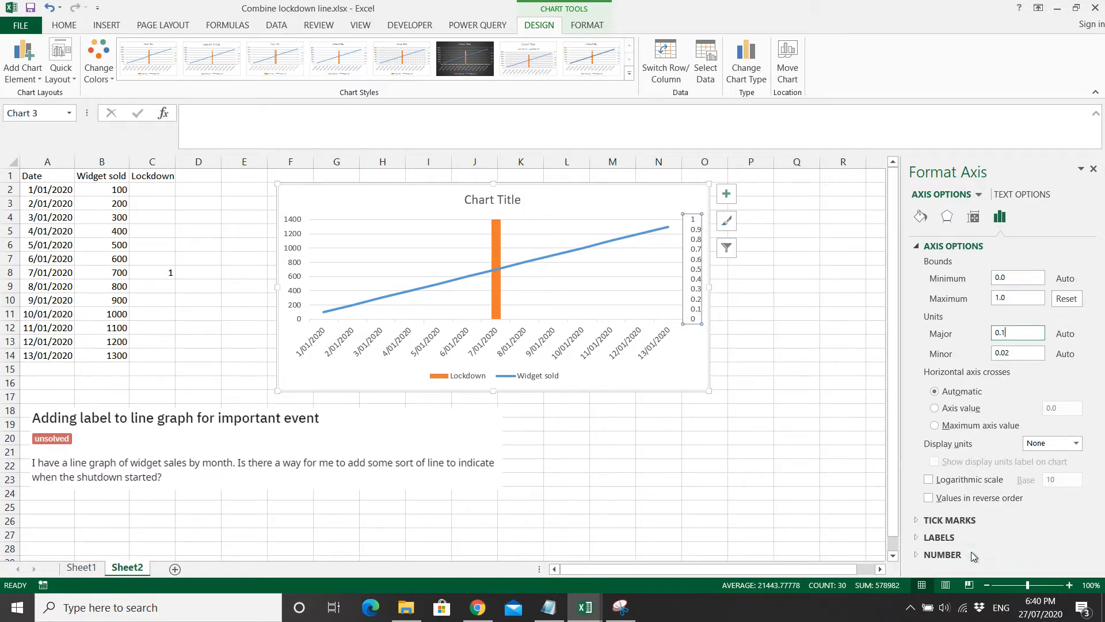
Step: Hide the secondary axis labels by setting their label position to None, then deselect the chart
left_click(945, 539)
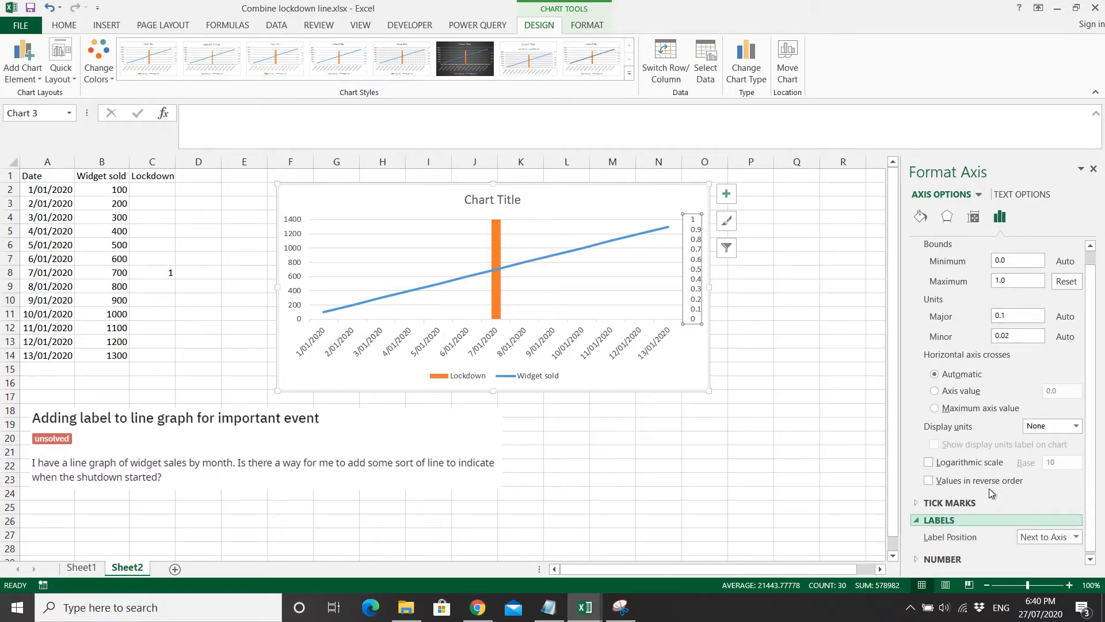
left_click(1033, 537)
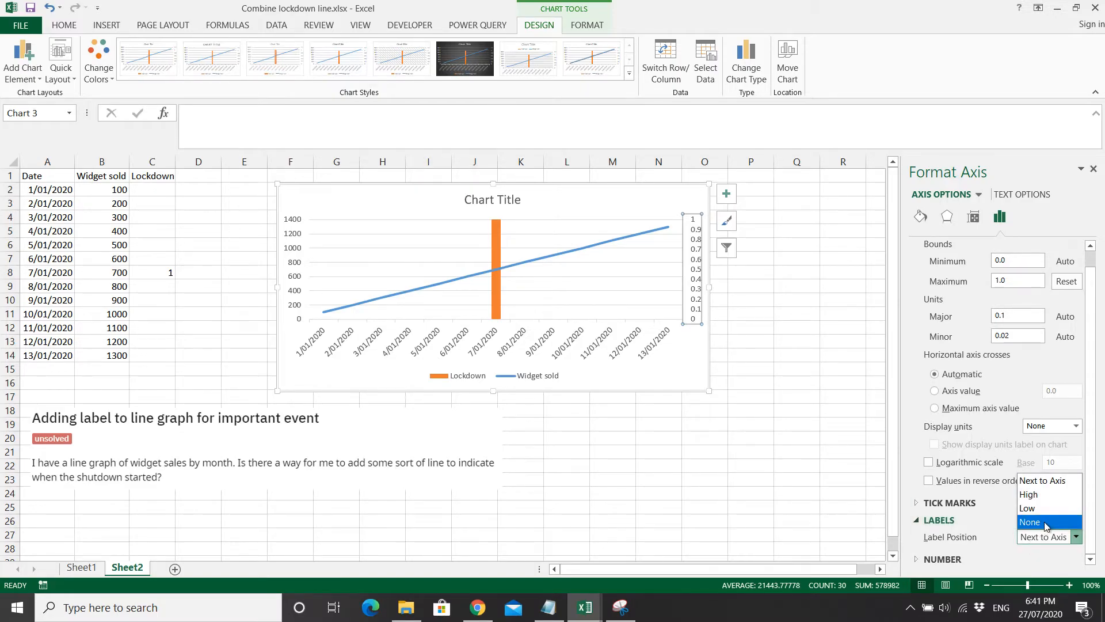
left_click(1044, 521)
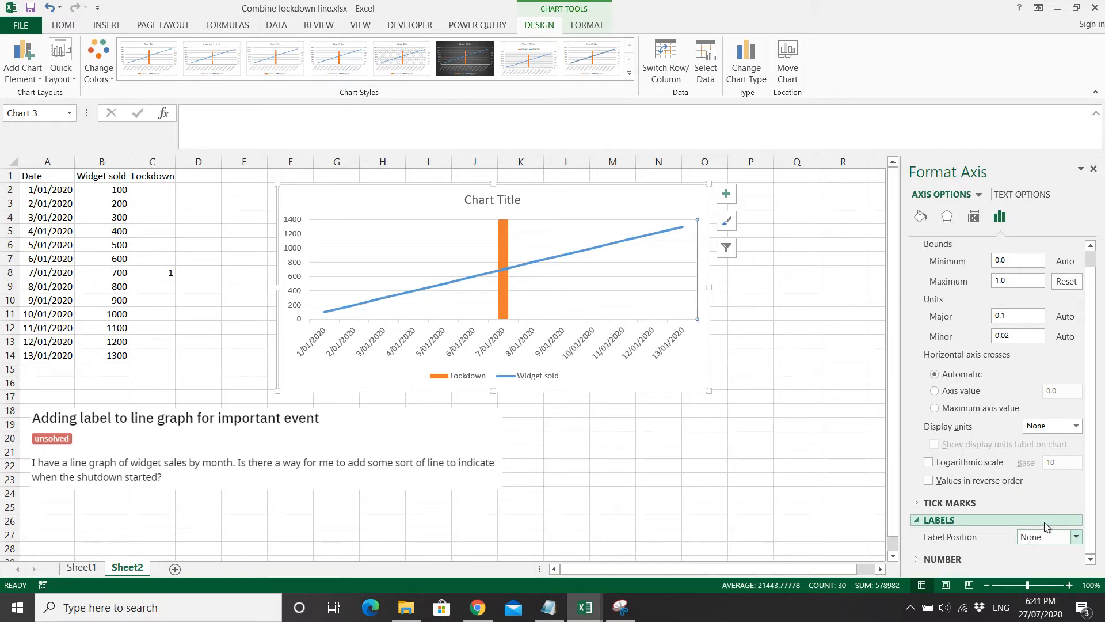
left_click(788, 357)
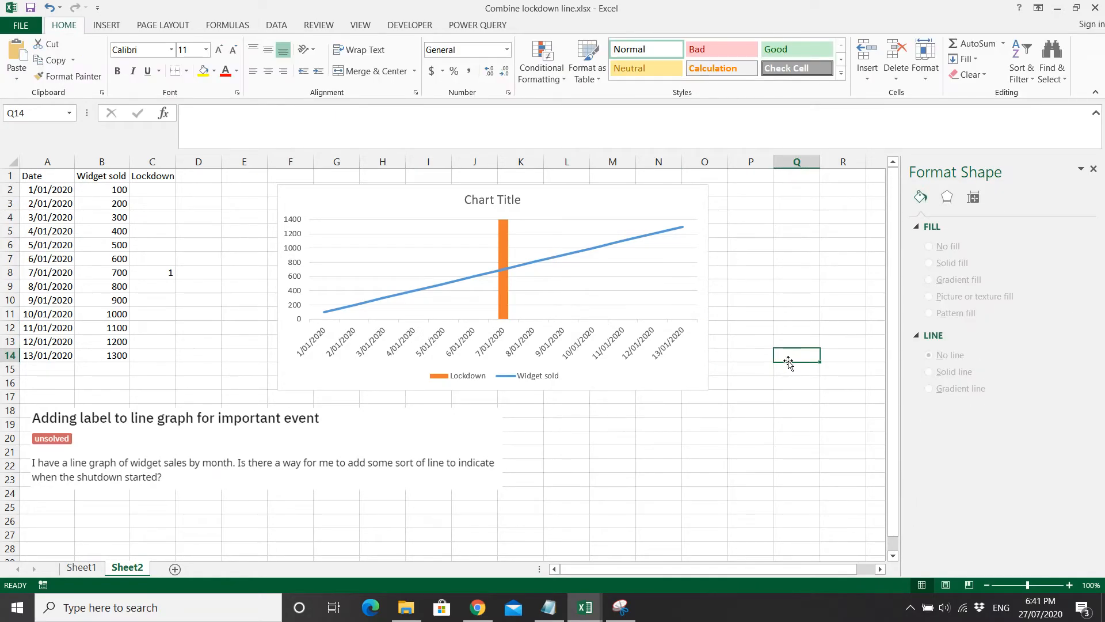
Step: Select the chart's secondary vertical axis and show its labels by setting the label position to High
left_click(697, 315)
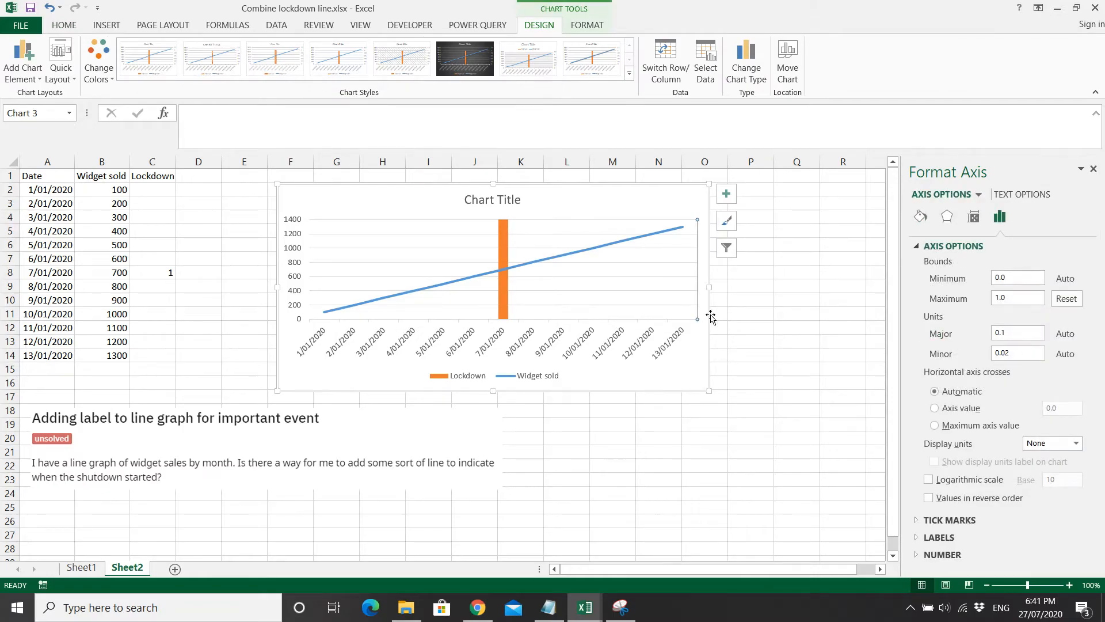
left_click(739, 355)
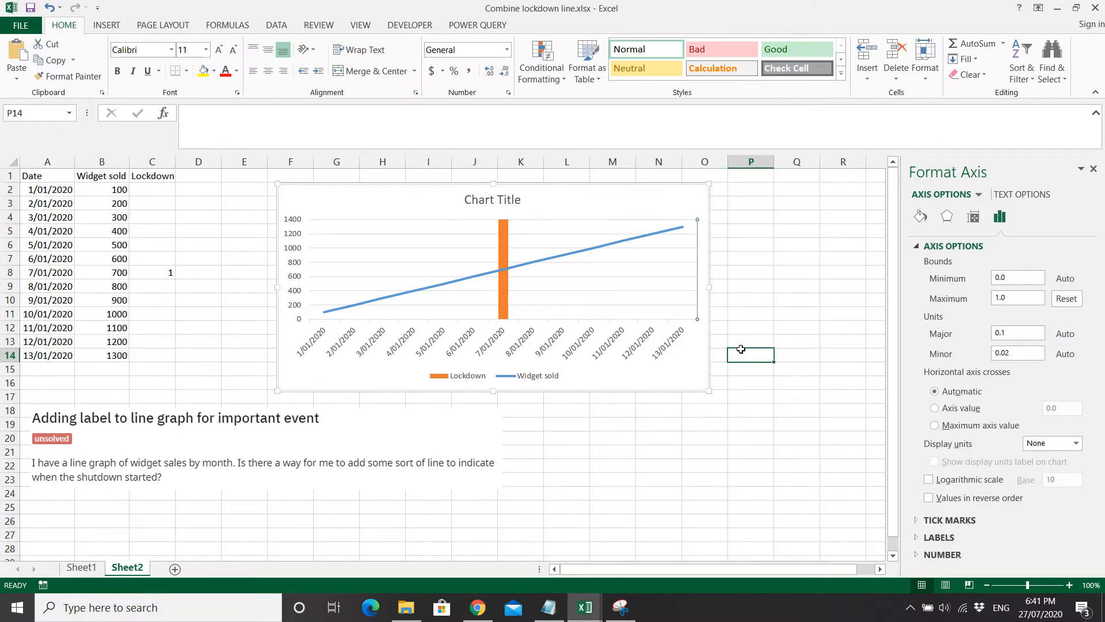
left_click(696, 262)
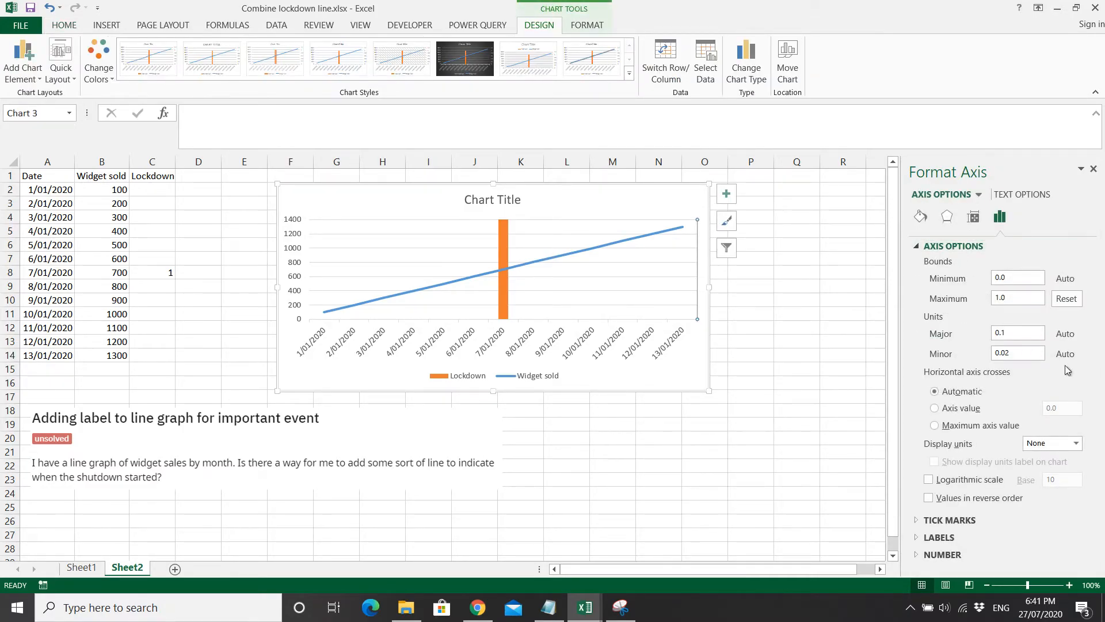
left_click(939, 537)
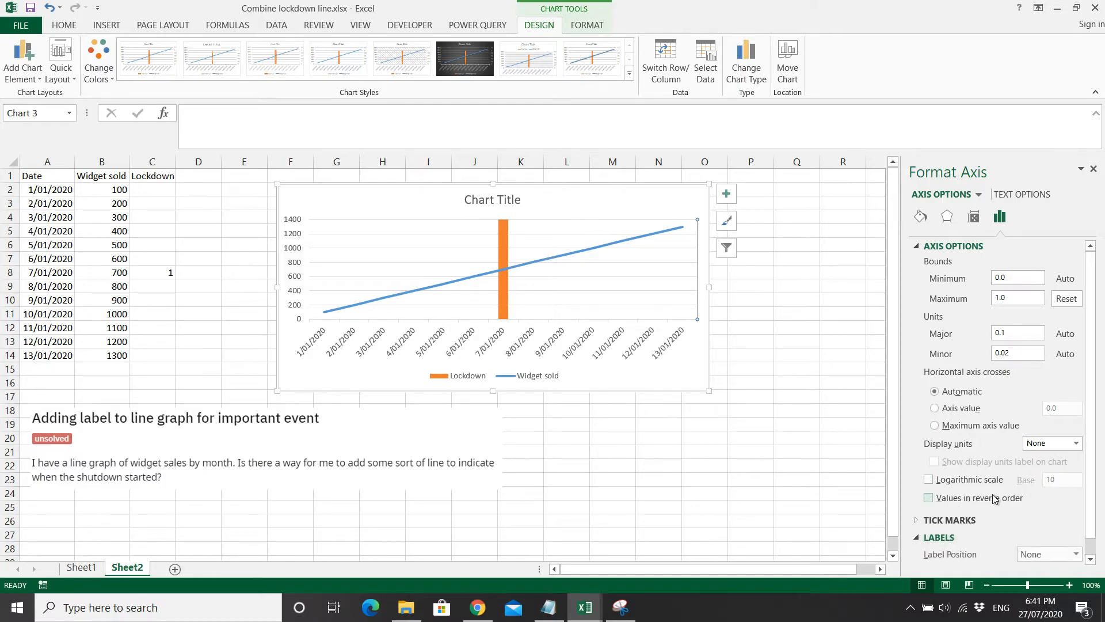
left_click(1035, 537)
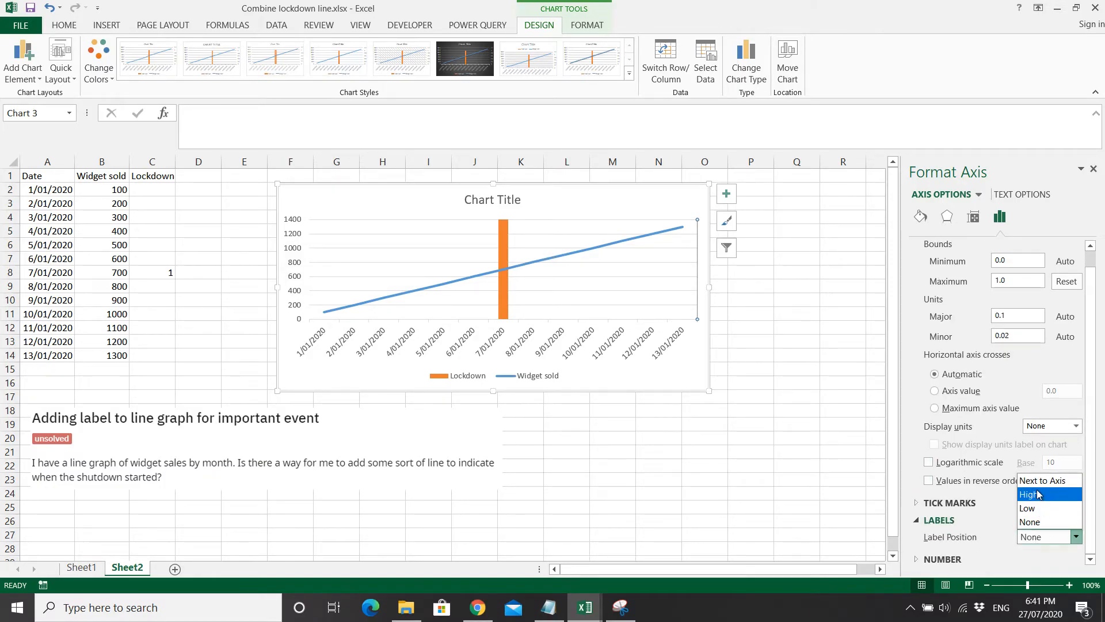
left_click(1037, 483)
left_click(1076, 537)
left_click(1036, 496)
Step: Set the secondary vertical axis label position back to None and deselect the chart
left_click(1038, 541)
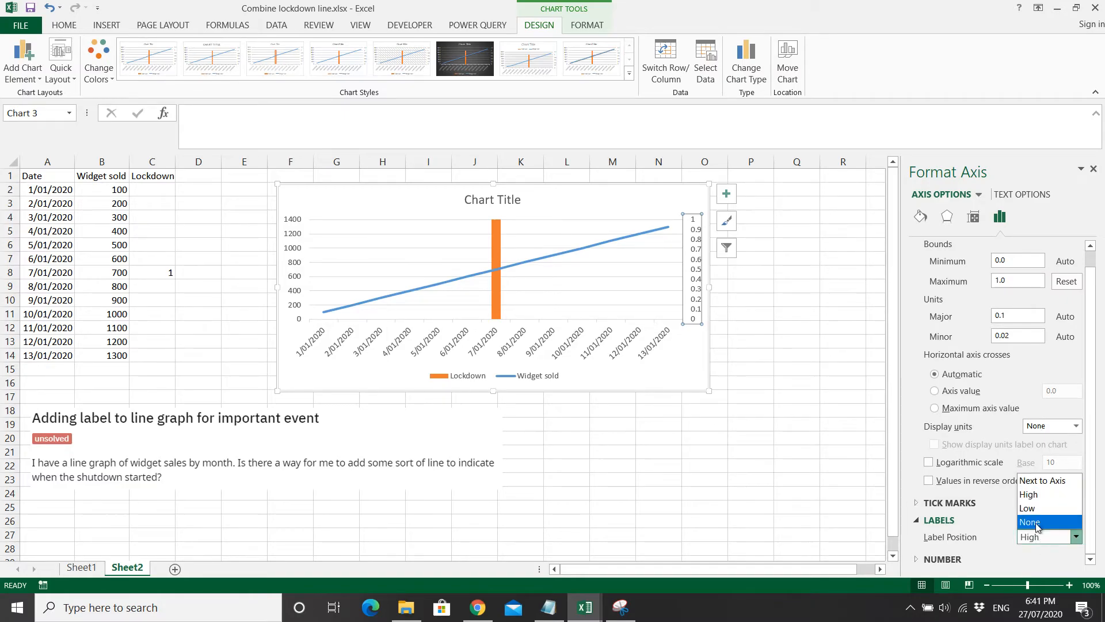
left_click(1042, 522)
left_click(774, 424)
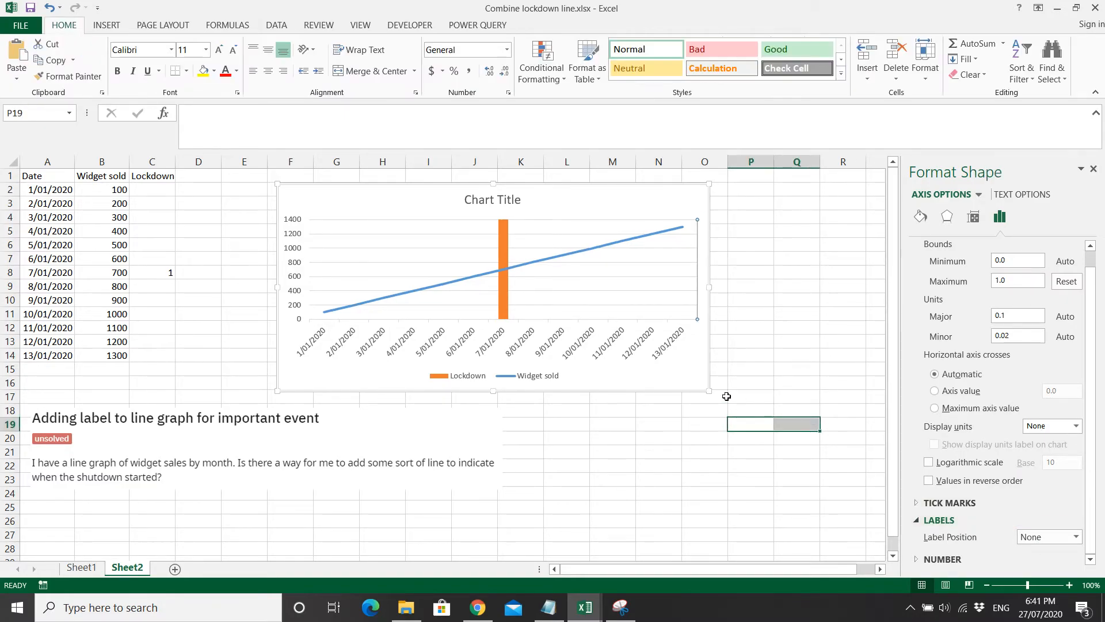
Step: Fill the Lockdown column in the chart with solid black and deselect the chart
left_click(503, 294)
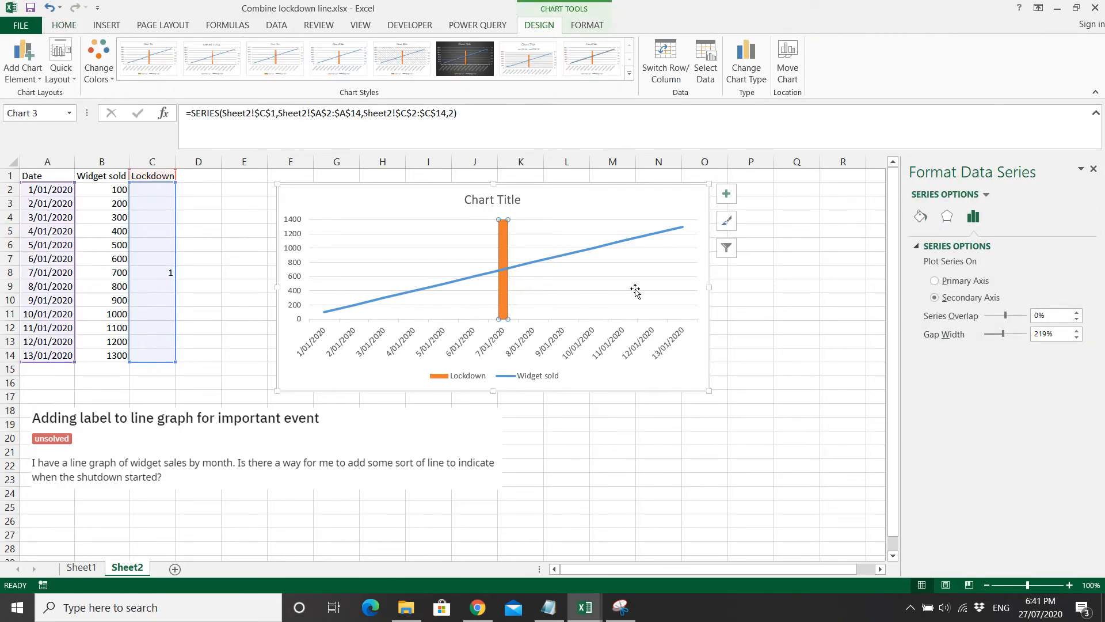
left_click(921, 218)
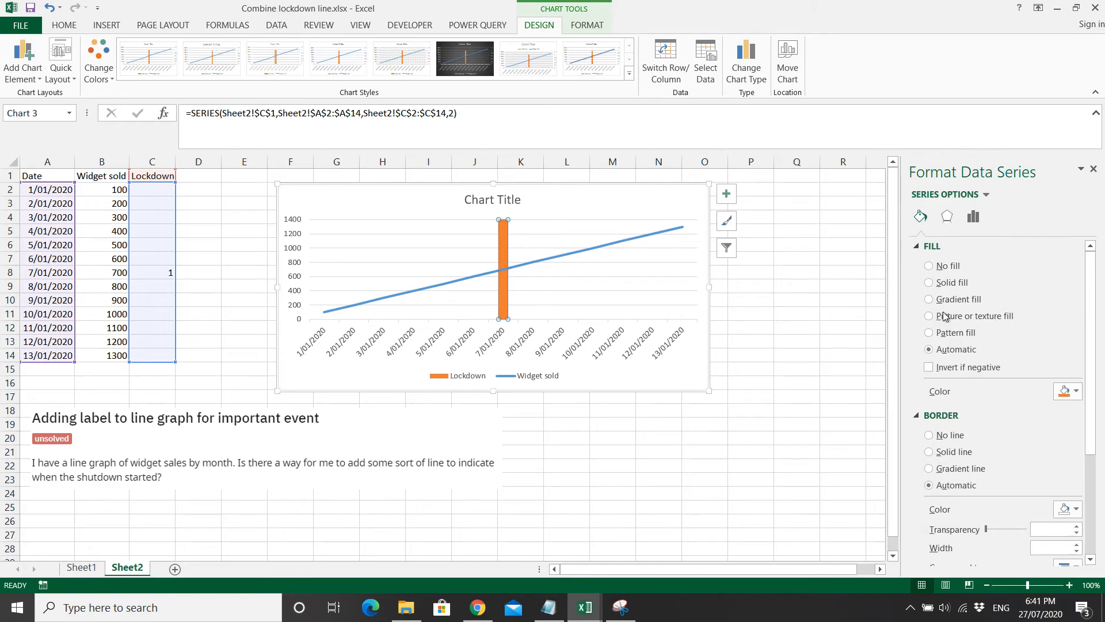
left_click(1070, 392)
left_click(1005, 423)
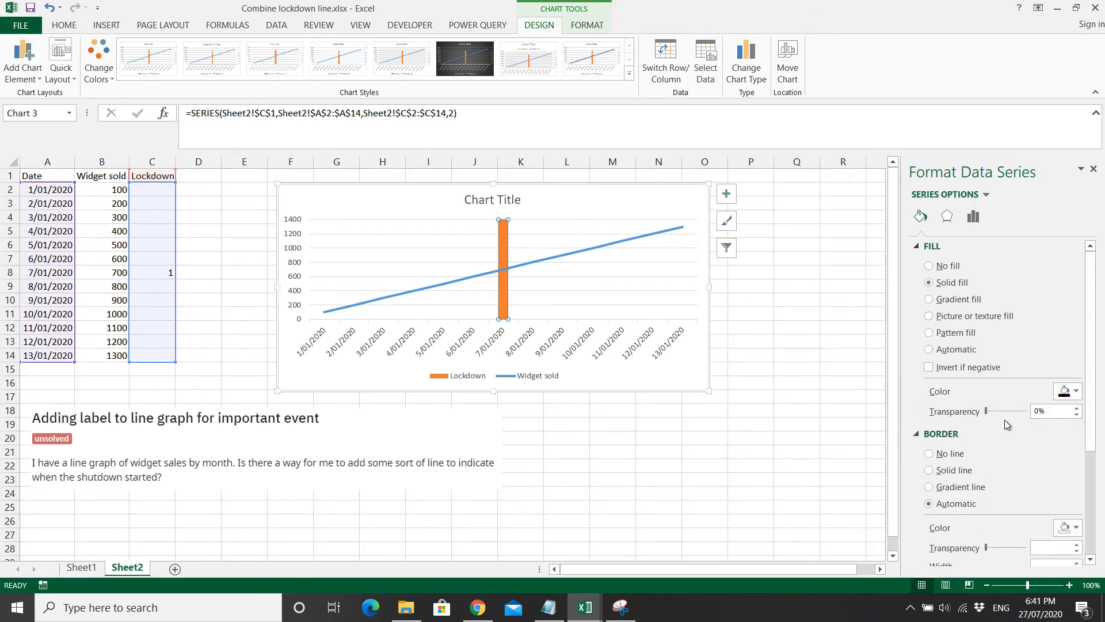
left_click(835, 340)
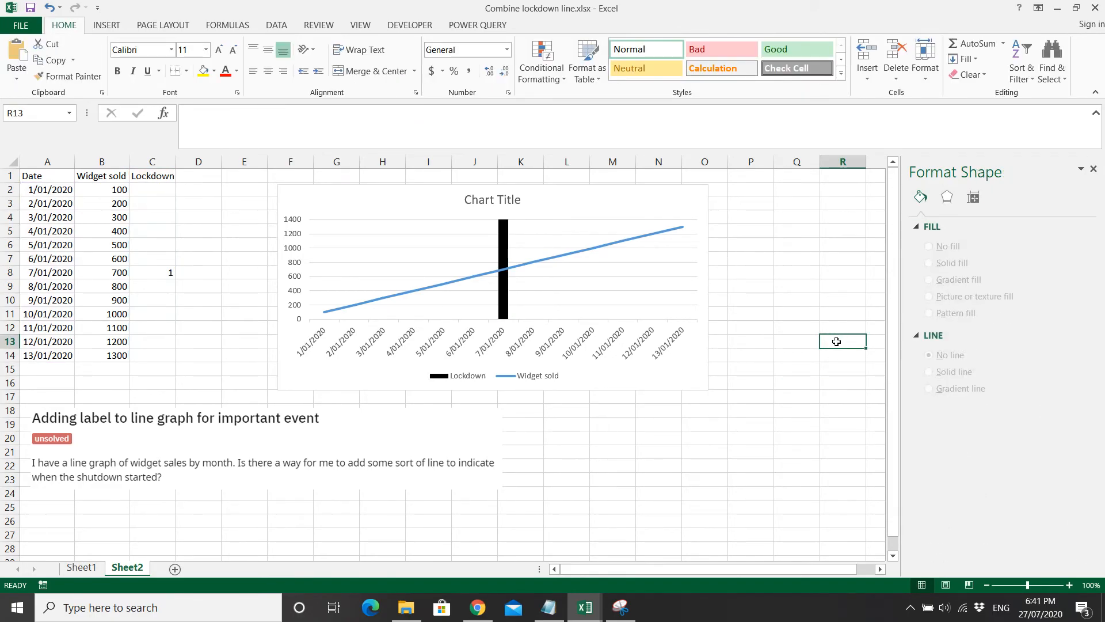